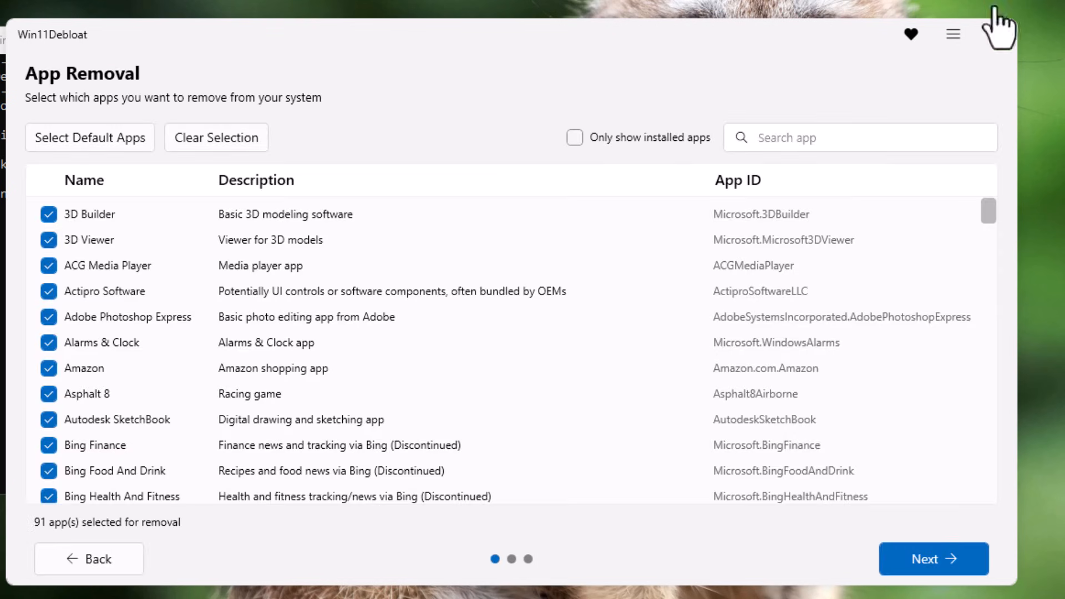
# Limit the removal list to installed apps, select the default apps, and continue to System Tweaks.
pyautogui.click(575, 137)
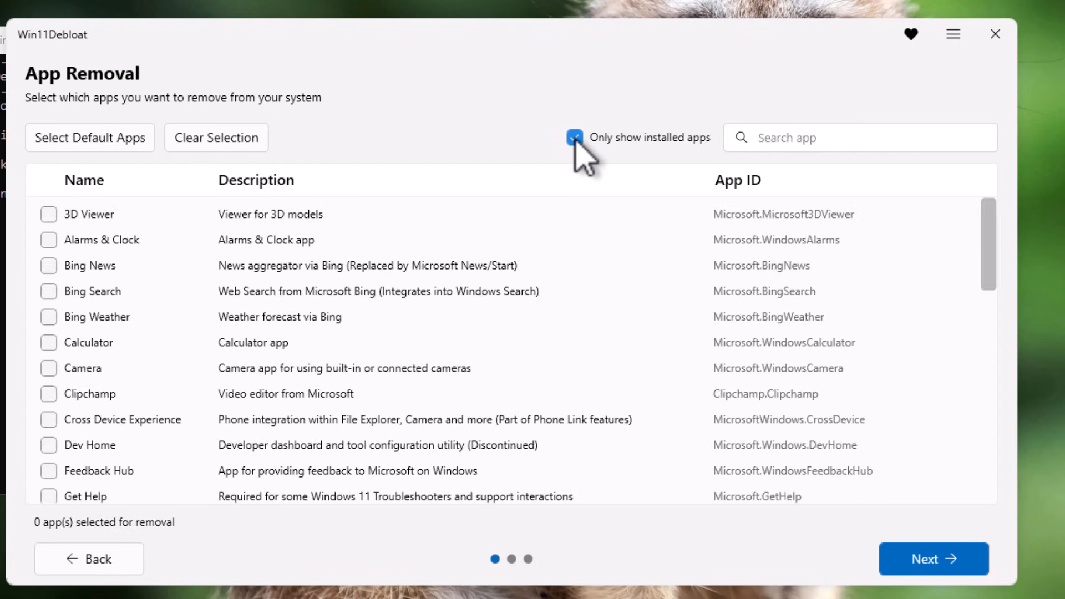
pyautogui.click(65, 146)
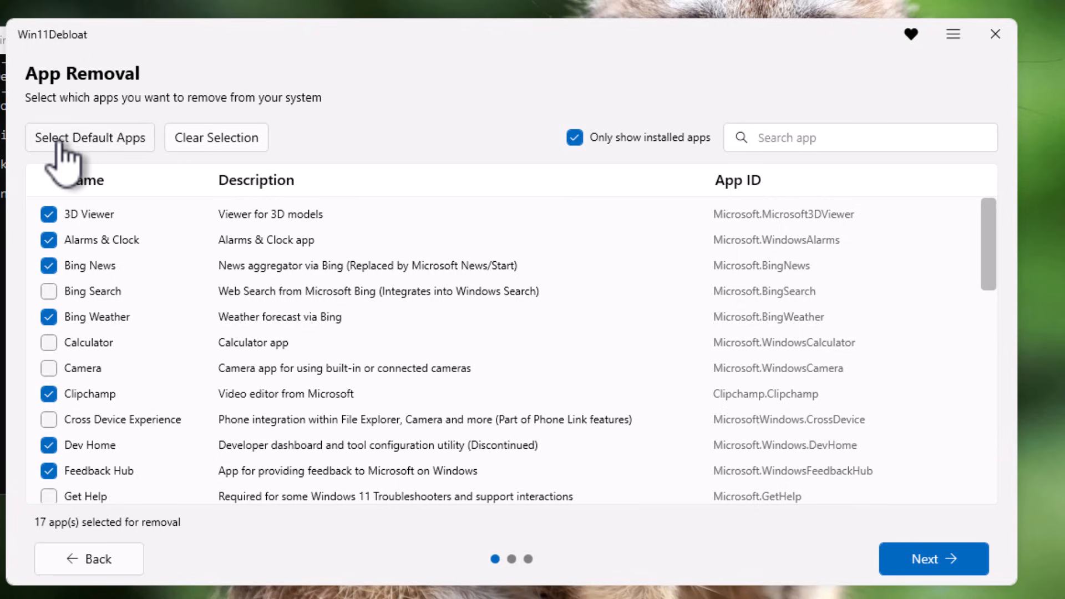
pyautogui.click(954, 569)
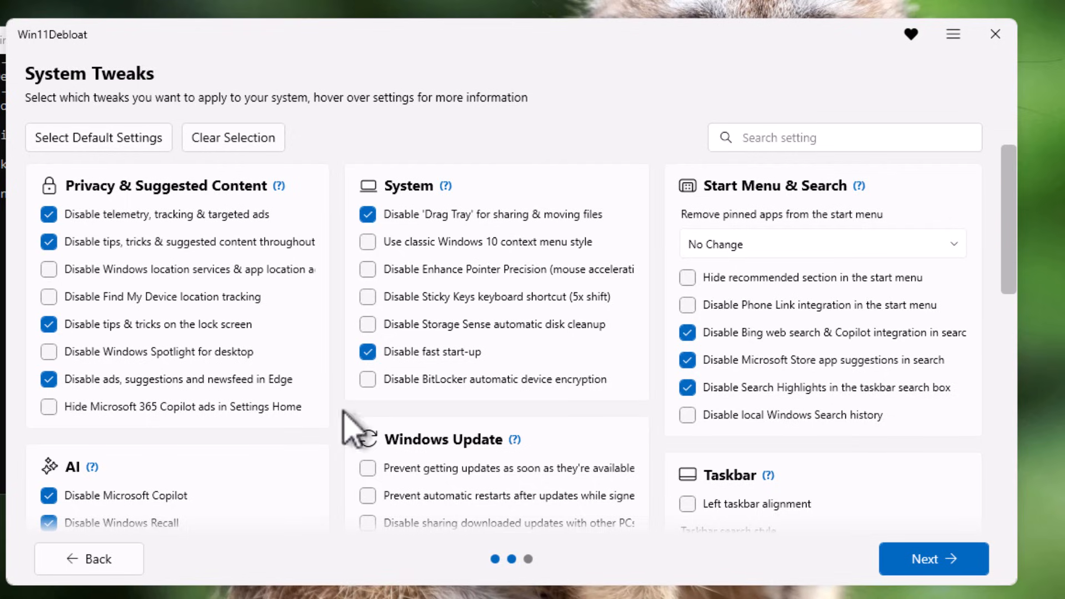
# Enable the tweaks that disable AI features in Microsoft Edge, Paint and Notepad.
pyautogui.moveTo(176, 215)
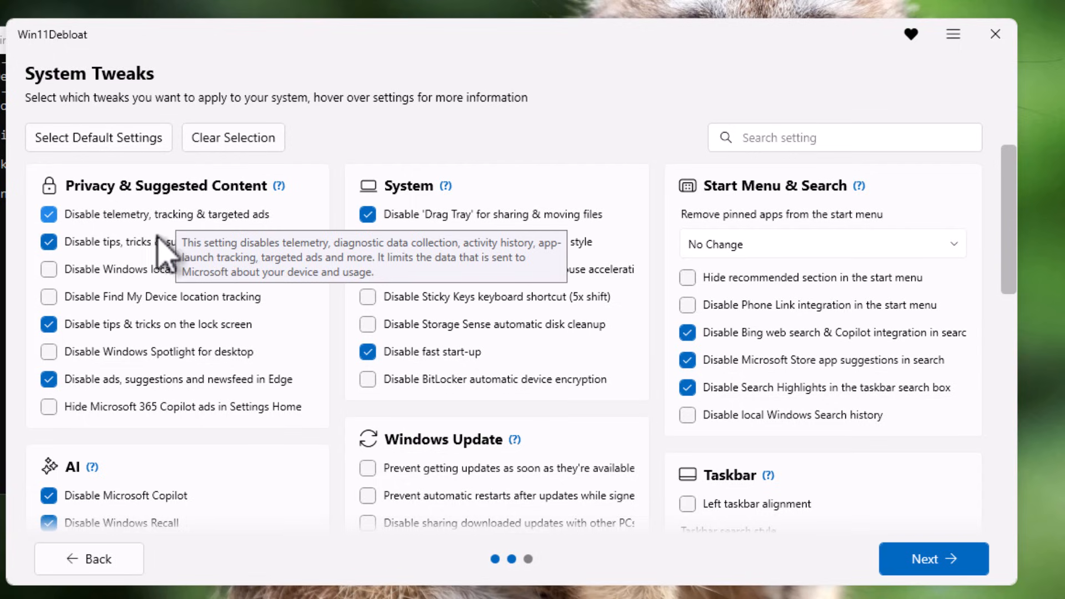
pyautogui.scroll(-3, 164, 441)
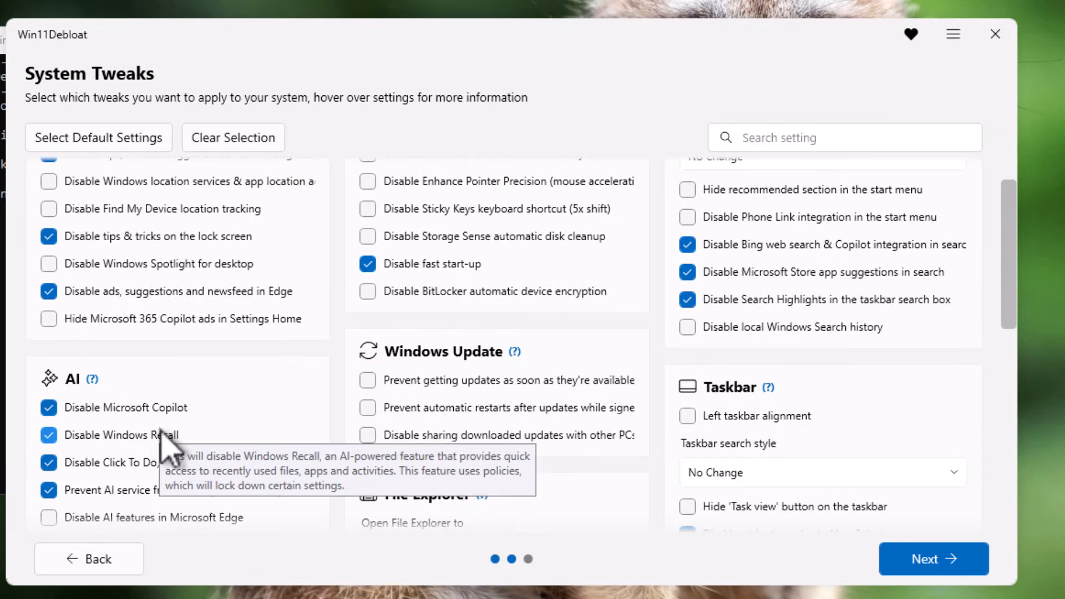
pyautogui.scroll(-1, 169, 452)
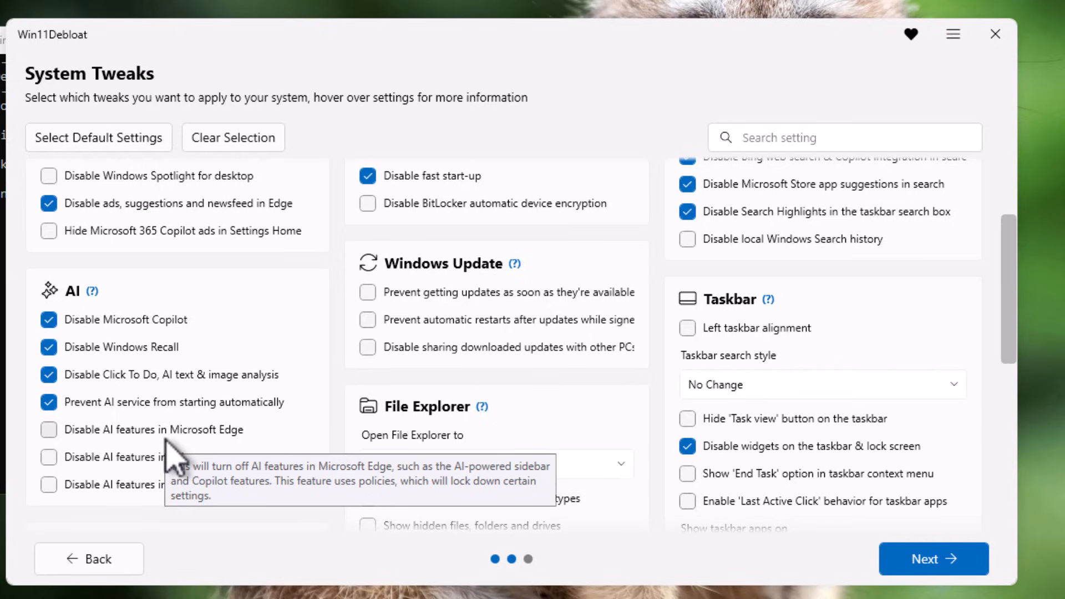
pyautogui.click(49, 430)
pyautogui.click(48, 457)
pyautogui.click(48, 485)
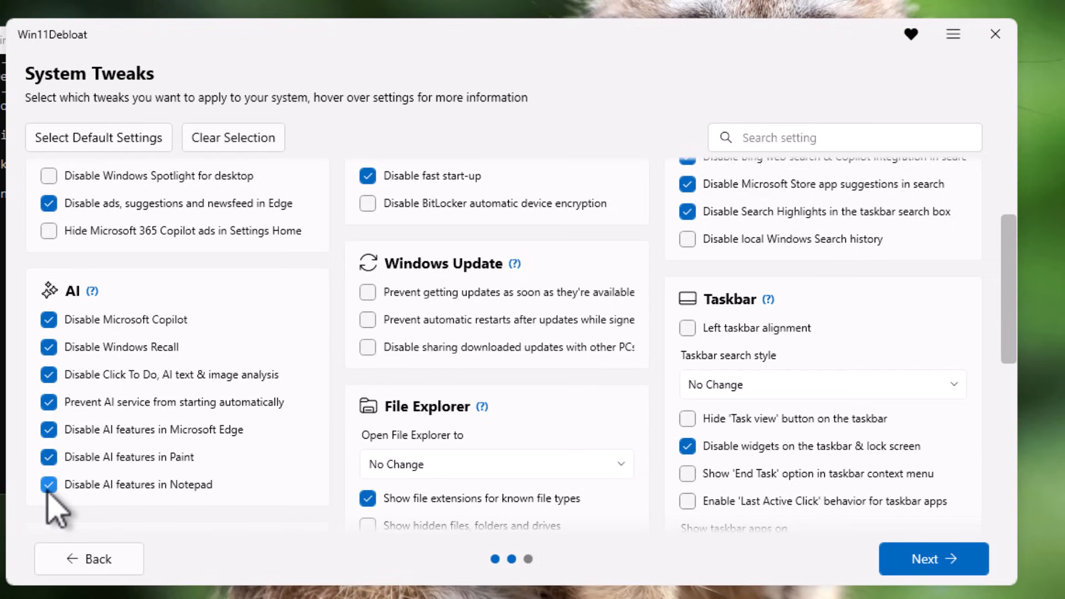
# Compare the desktop's short context menu with its full classic version and locate the matching tweak under System.
pyautogui.scroll(-4, 294, 341)
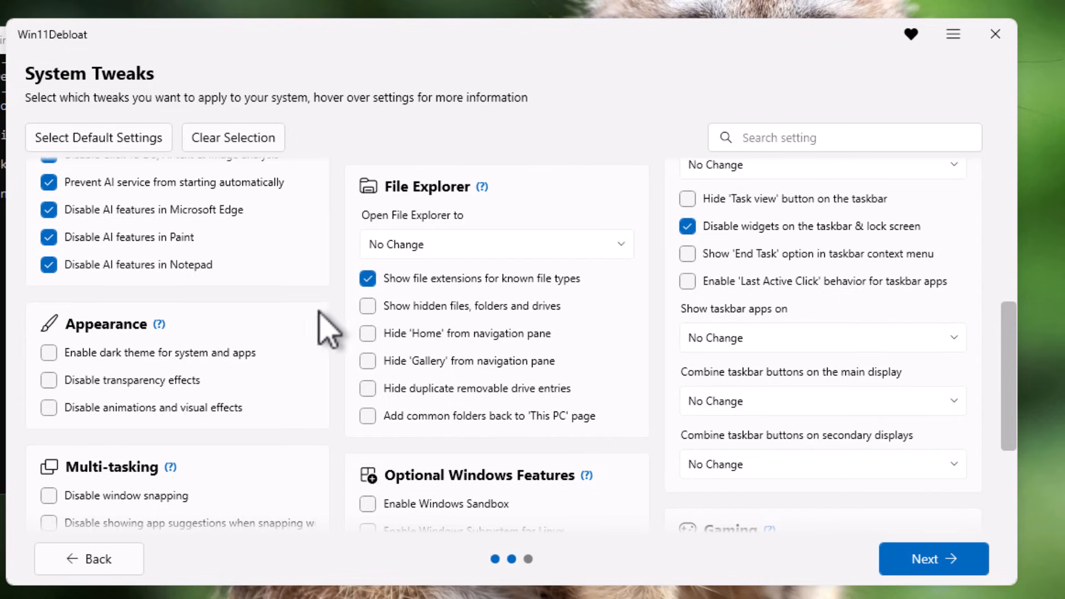
pyautogui.scroll(5, 635, 205)
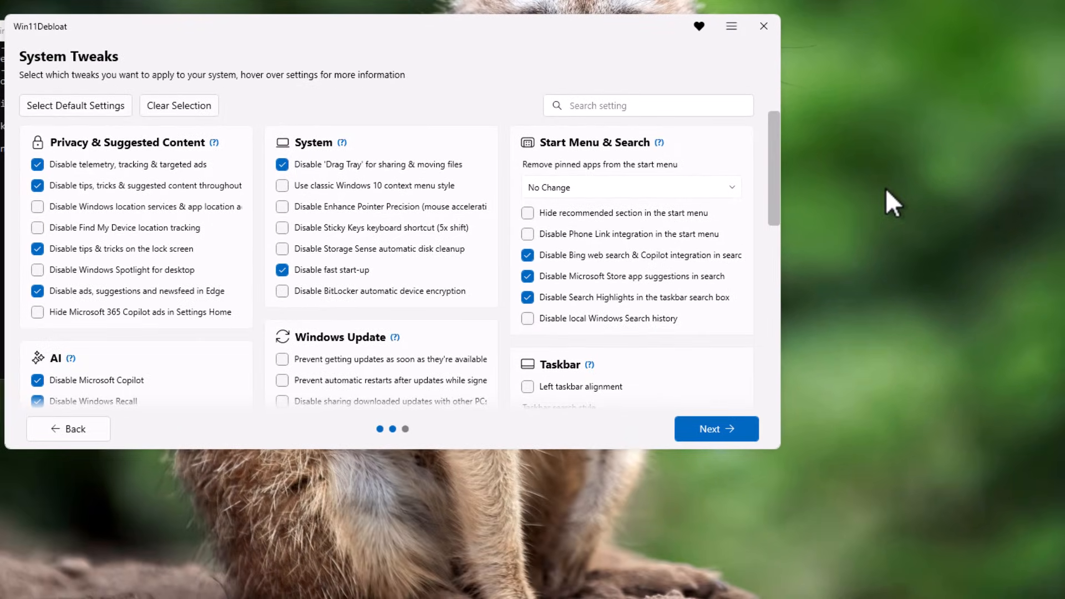
pyautogui.rightClick(904, 188)
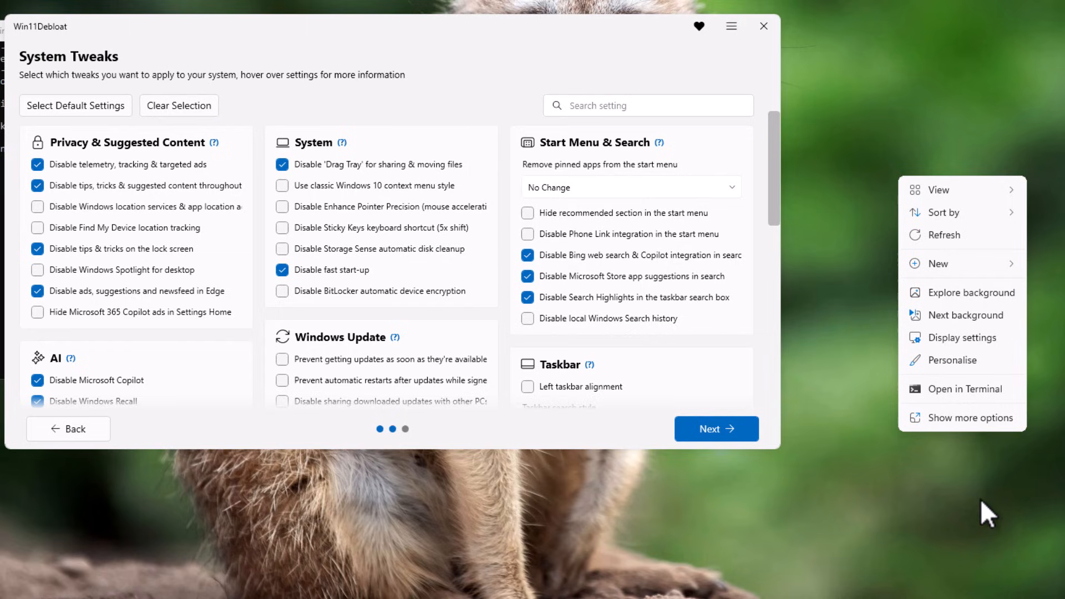
pyautogui.click(972, 423)
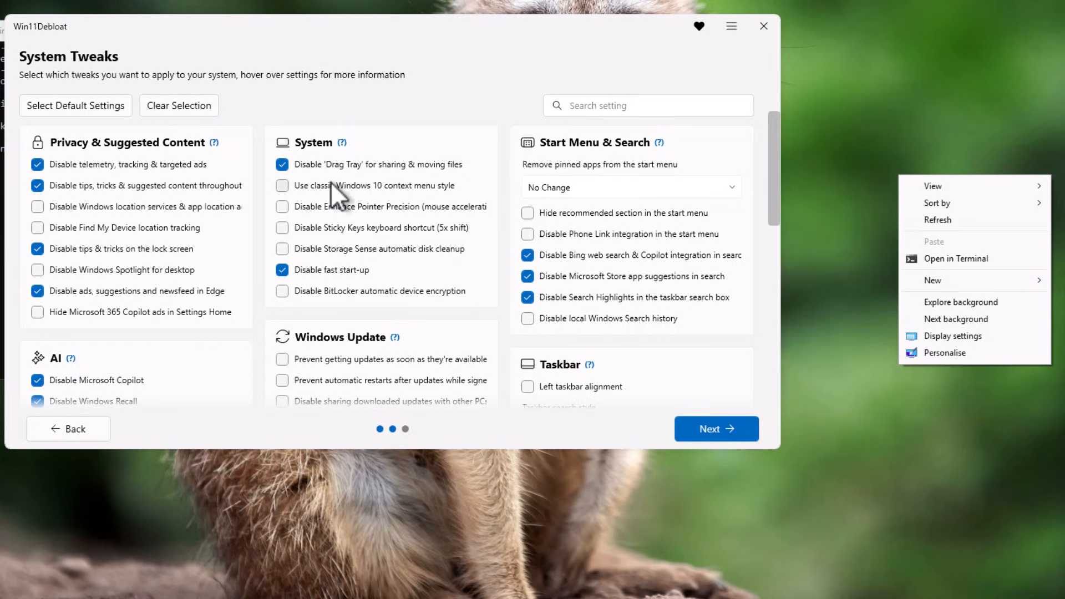
pyautogui.moveTo(358, 191)
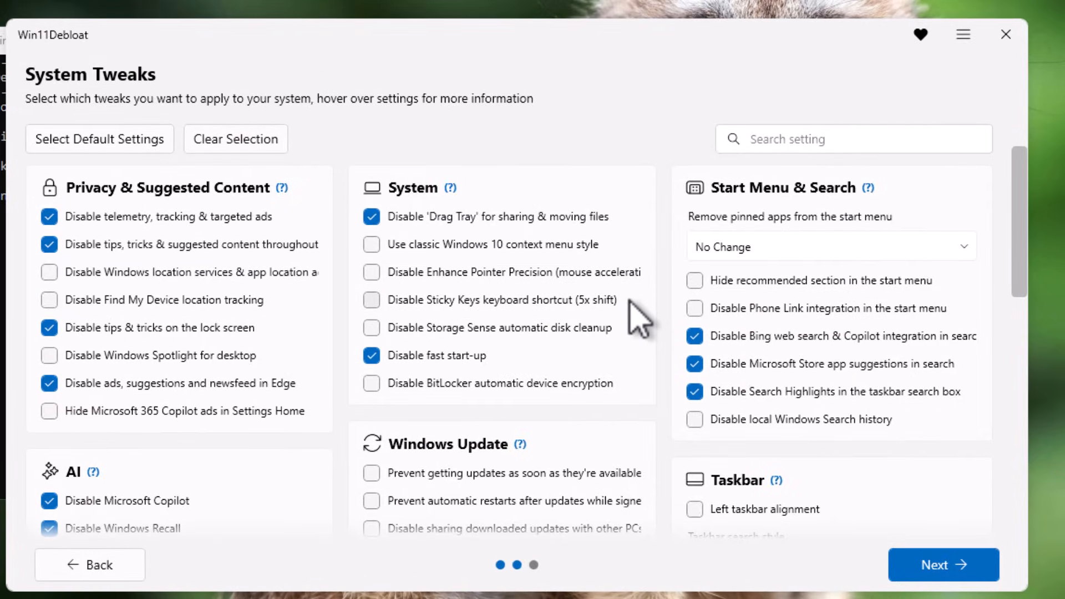
# Enable the tweak that prevents getting updates as soon as they're available, and turn on left taskbar alignment.
pyautogui.moveTo(630, 302)
pyautogui.scroll(-3, 509, 344)
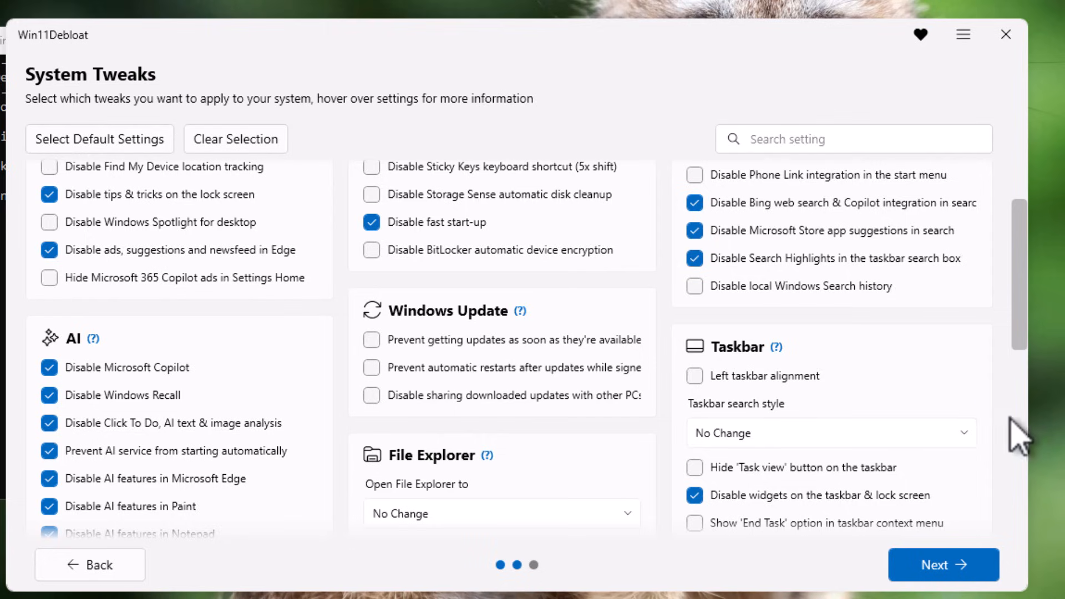
pyautogui.click(372, 339)
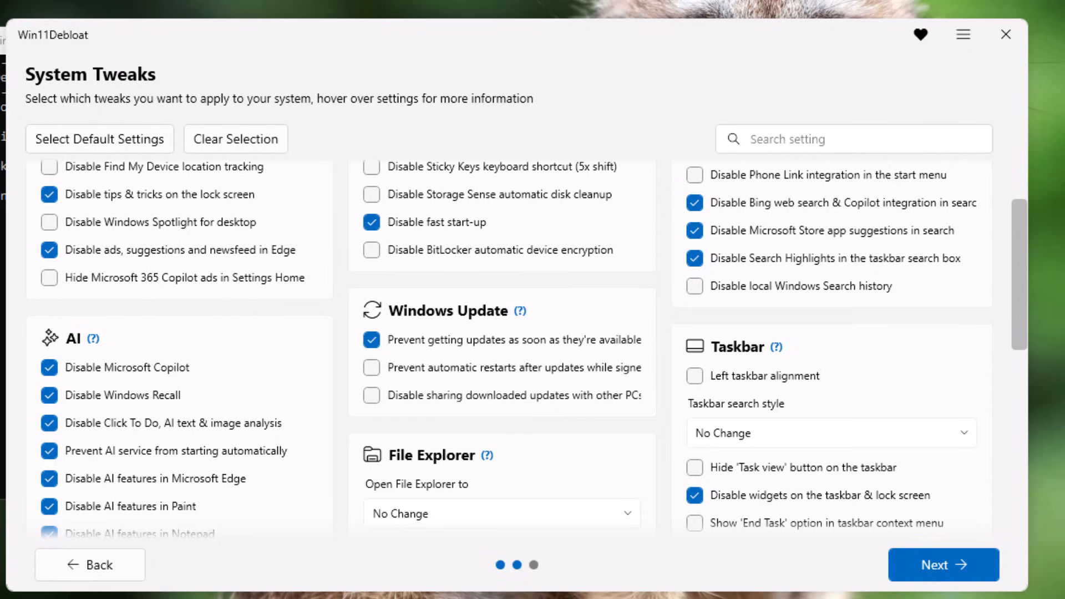
pyautogui.click(693, 377)
# Look over the remaining tweaks down to Gaming and Other, and proceed to Deployment Settings.
pyautogui.scroll(1, 880, 519)
pyautogui.scroll(-3, 879, 517)
pyautogui.scroll(-10, 880, 519)
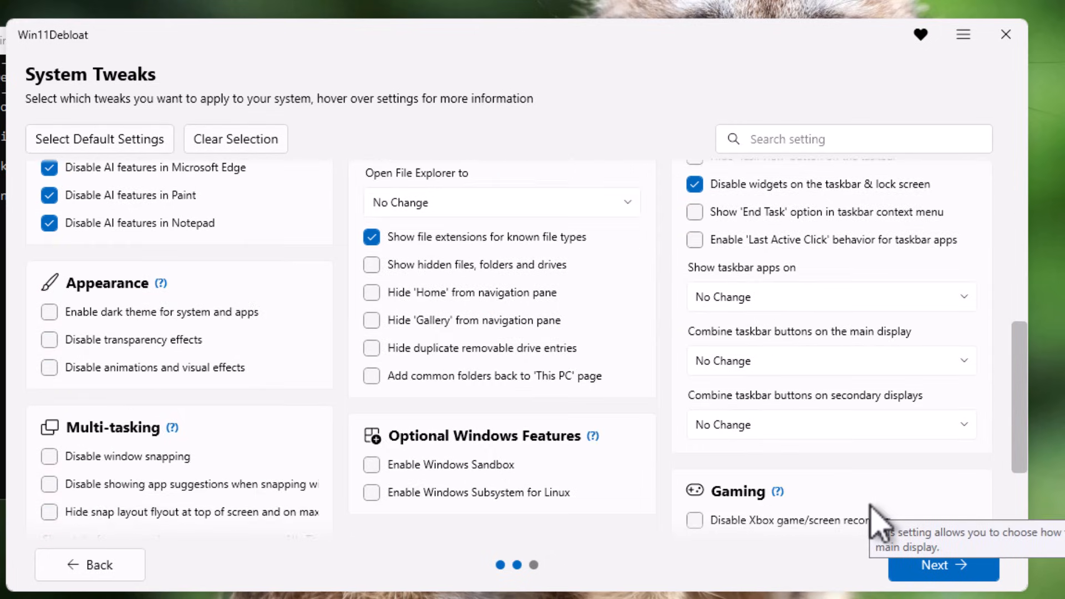
pyautogui.scroll(-1, 880, 519)
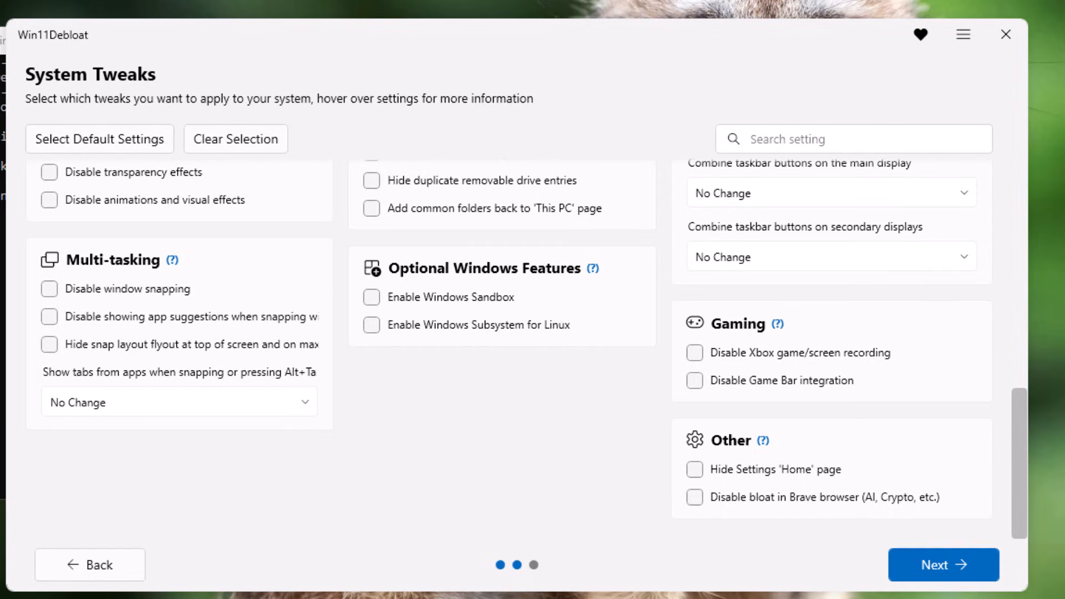
pyautogui.click(946, 564)
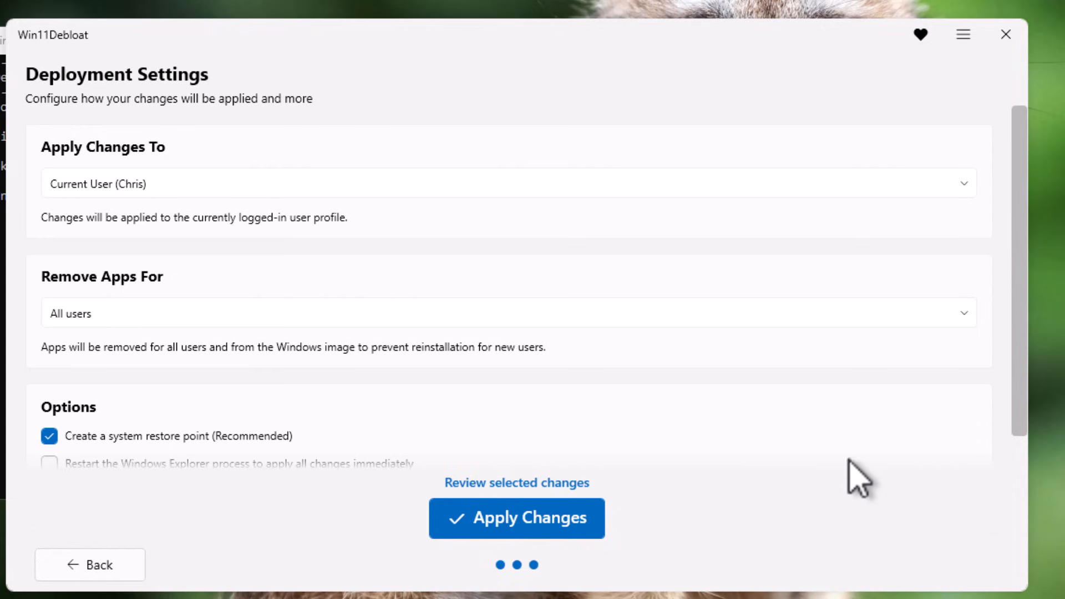
# Check which choices are offered for Apply Changes To and Remove Apps For.
pyautogui.click(470, 187)
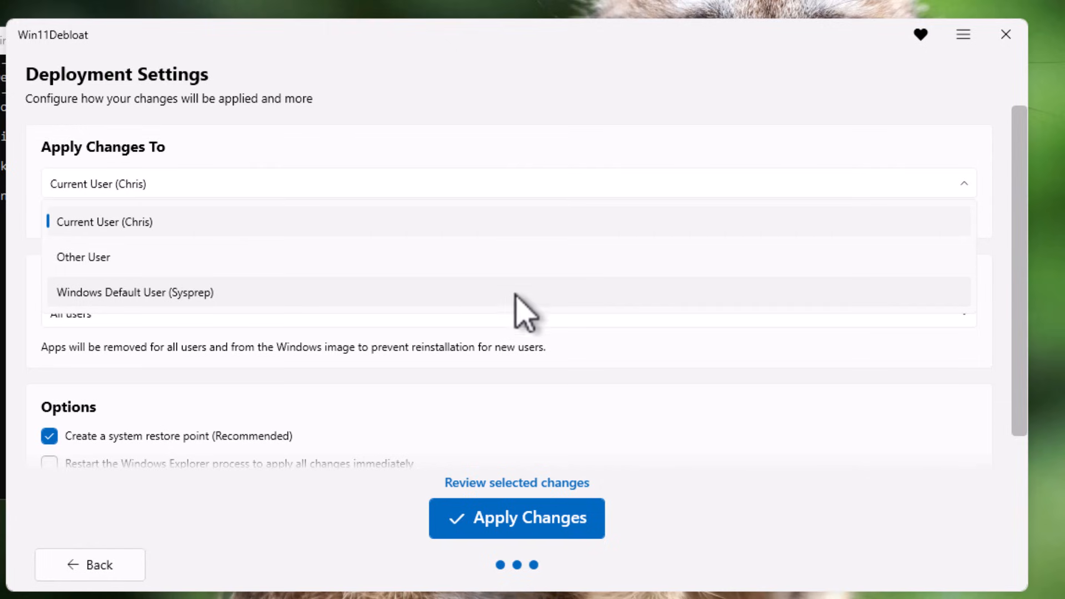
pyautogui.click(796, 355)
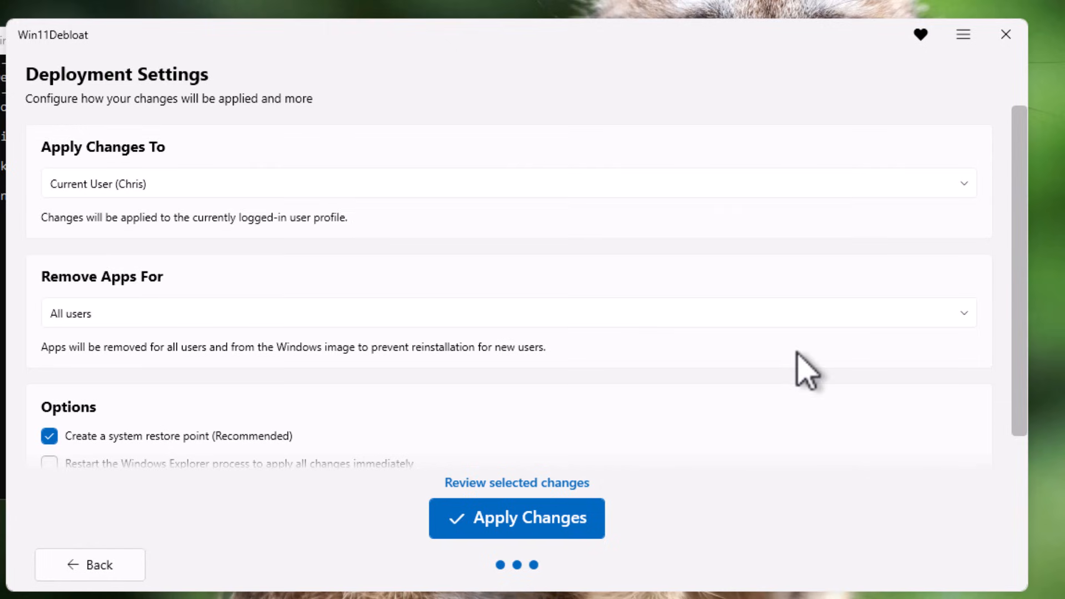
pyautogui.click(572, 312)
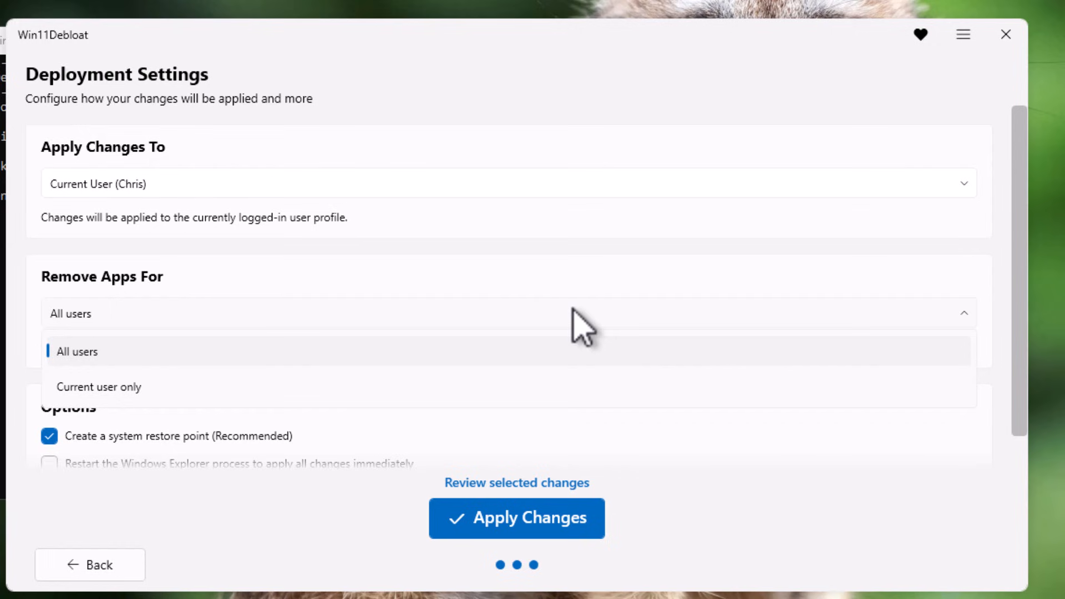
# Enable restarting the Windows Explorer process, apply the selected changes, and close Win11Debloat with its PowerShell window.
pyautogui.scroll(-1, 688, 436)
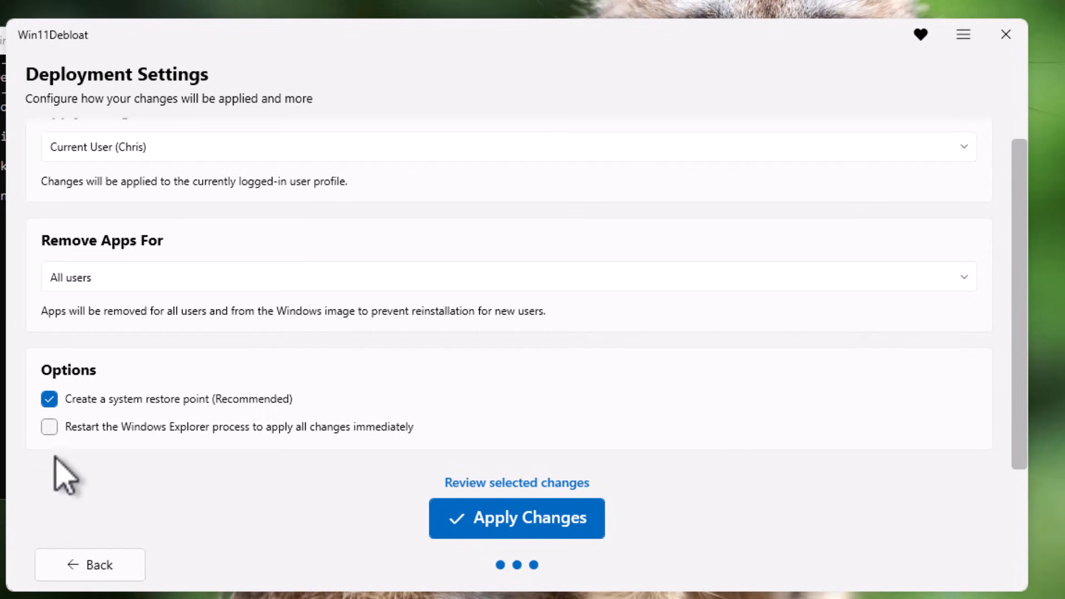
pyautogui.click(48, 428)
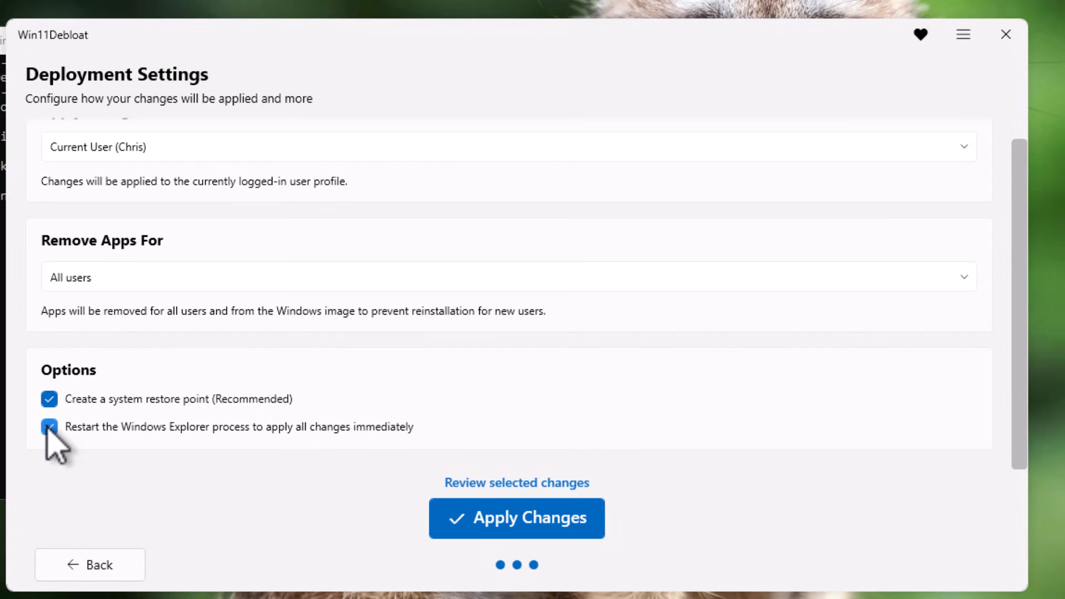
pyautogui.click(516, 532)
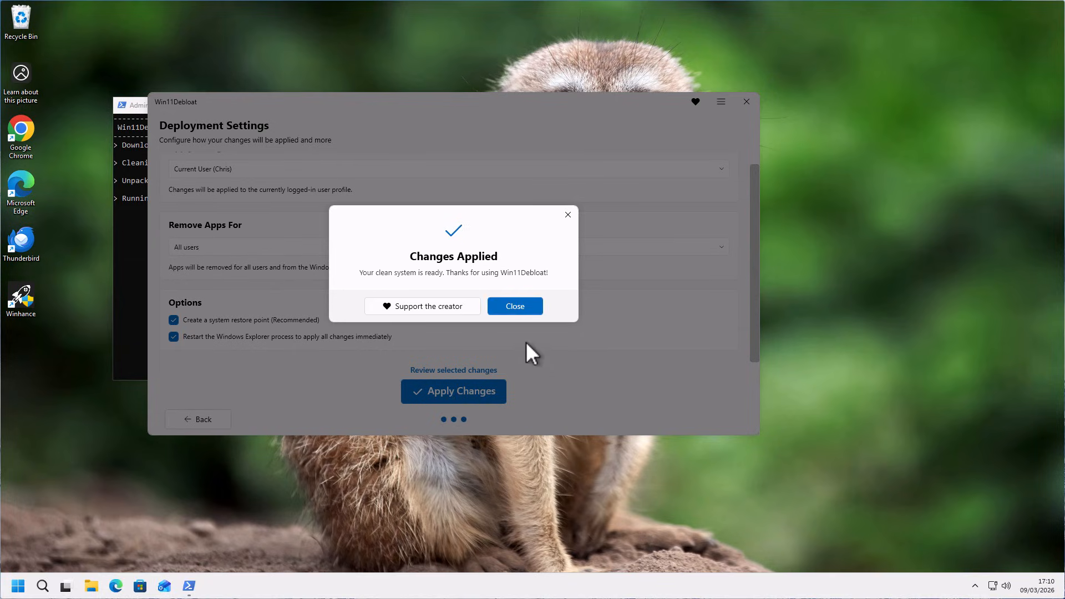
pyautogui.click(515, 306)
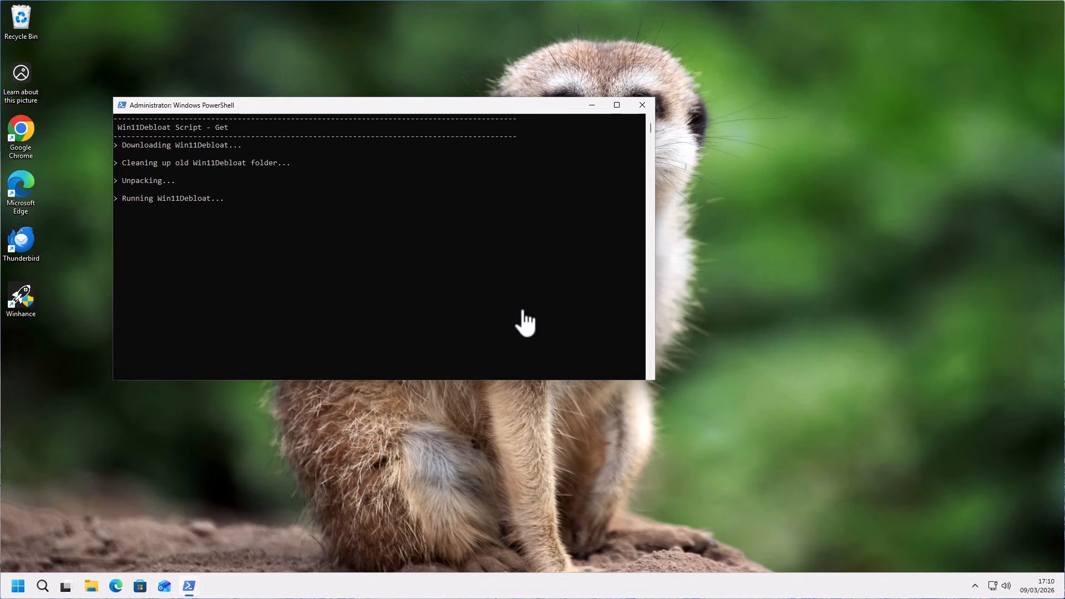
pyautogui.click(642, 106)
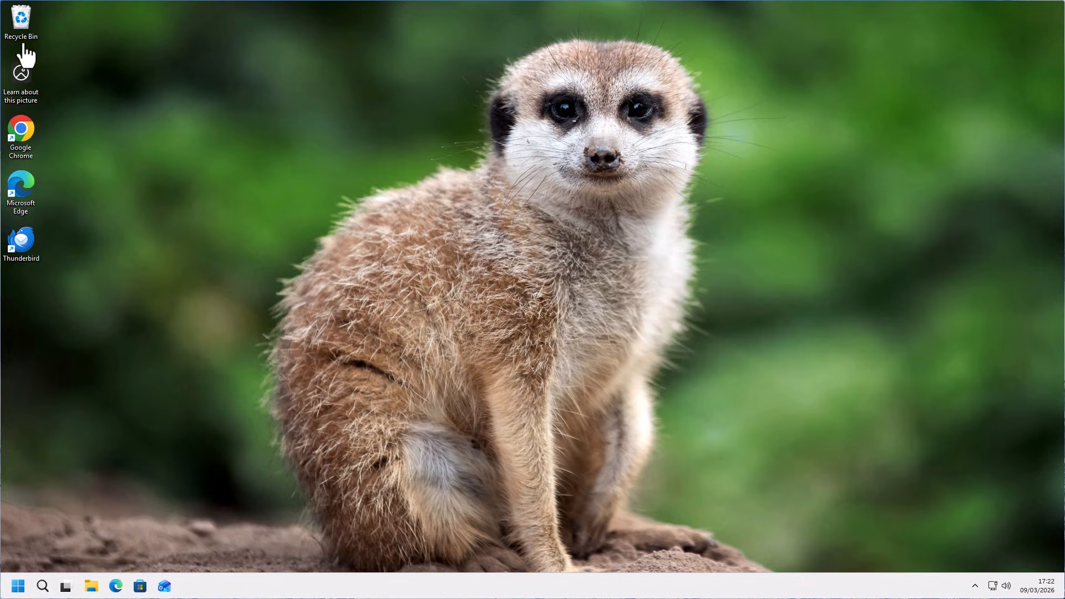
# Switch to Microsoft Edge, load cwtek.co.uk/wd and consent to the site's data use.
pyautogui.doubleClick(20, 198)
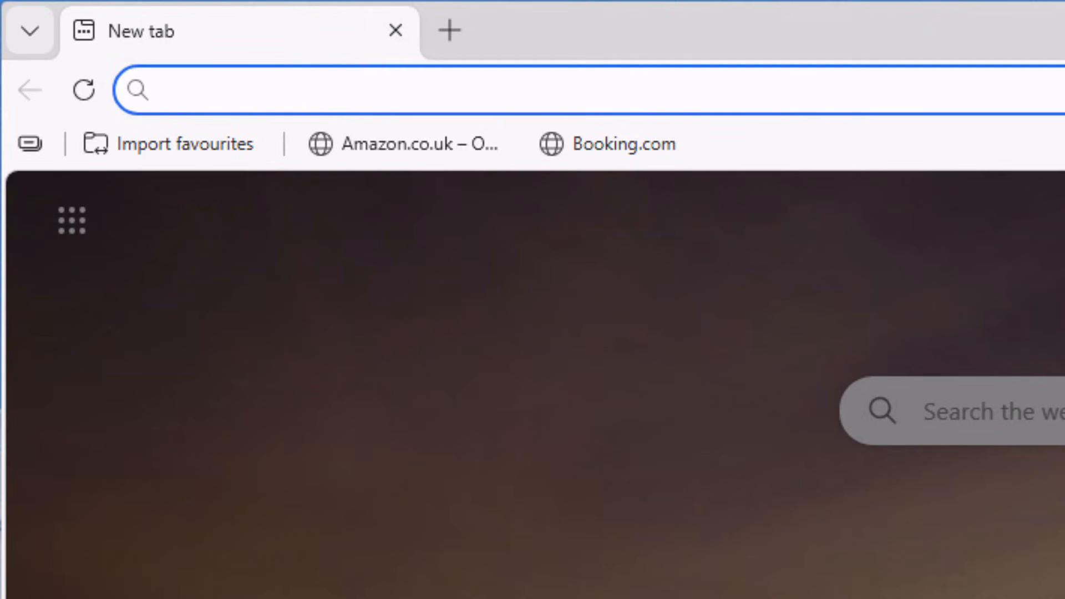
pyautogui.click(283, 92)
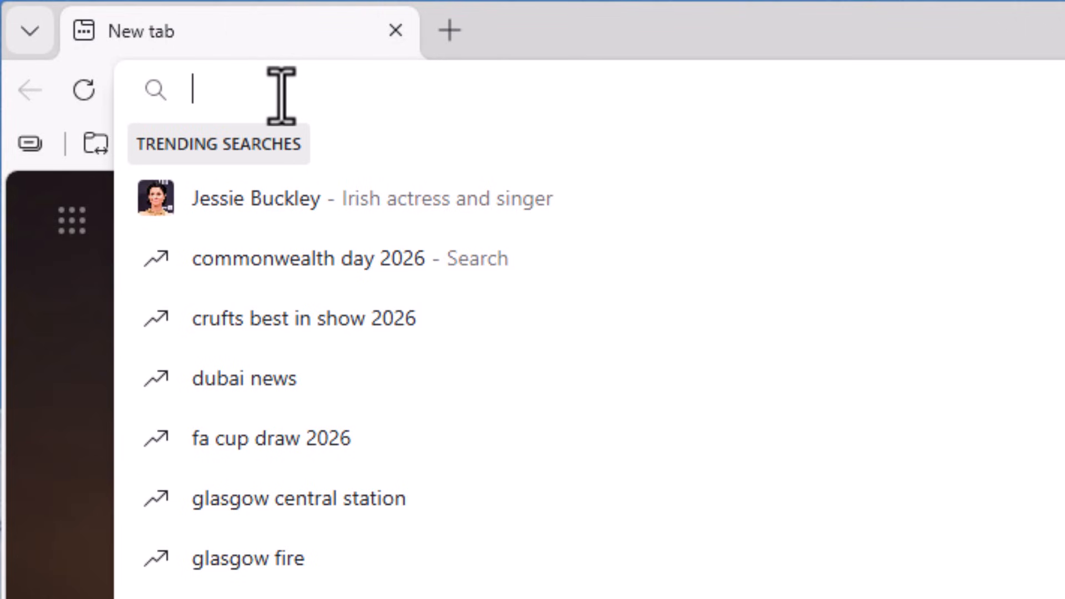
pyautogui.write('c')
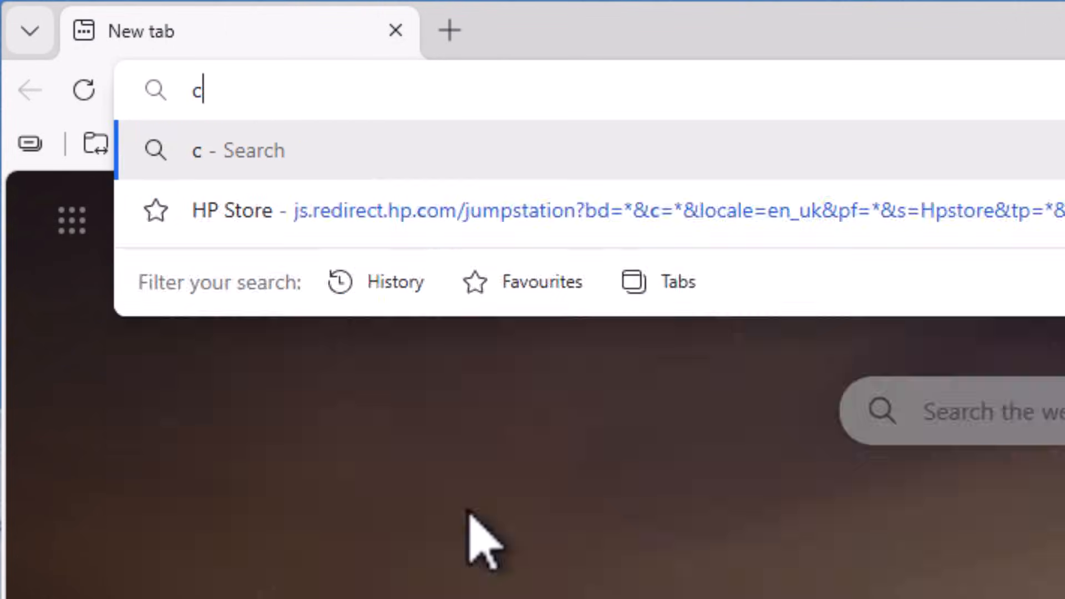
pyautogui.write('wtek.co')
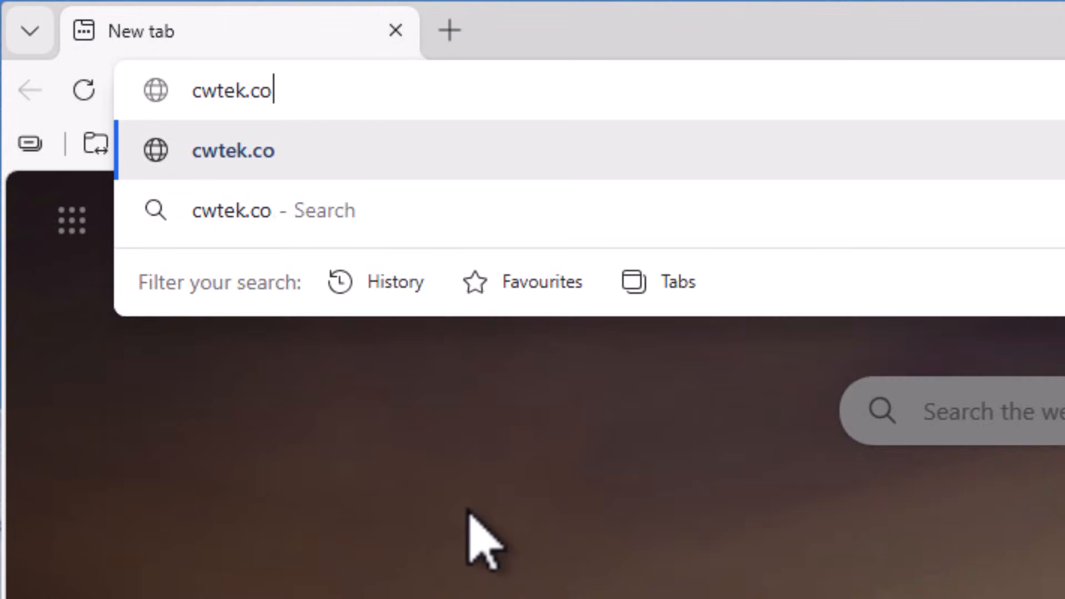
pyautogui.write('.uk/wd')
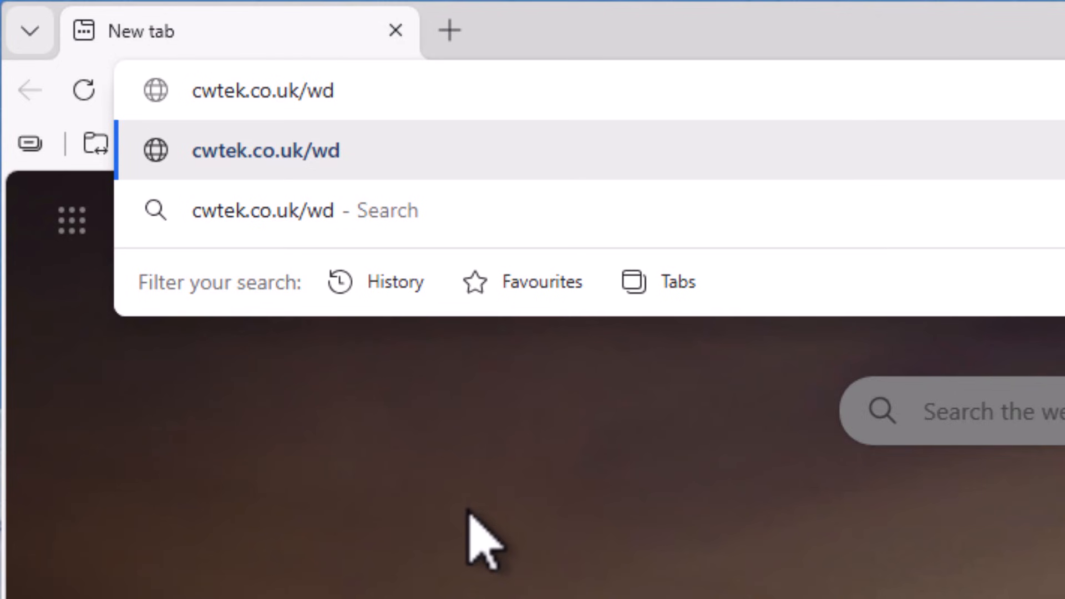
pyautogui.press('Return')
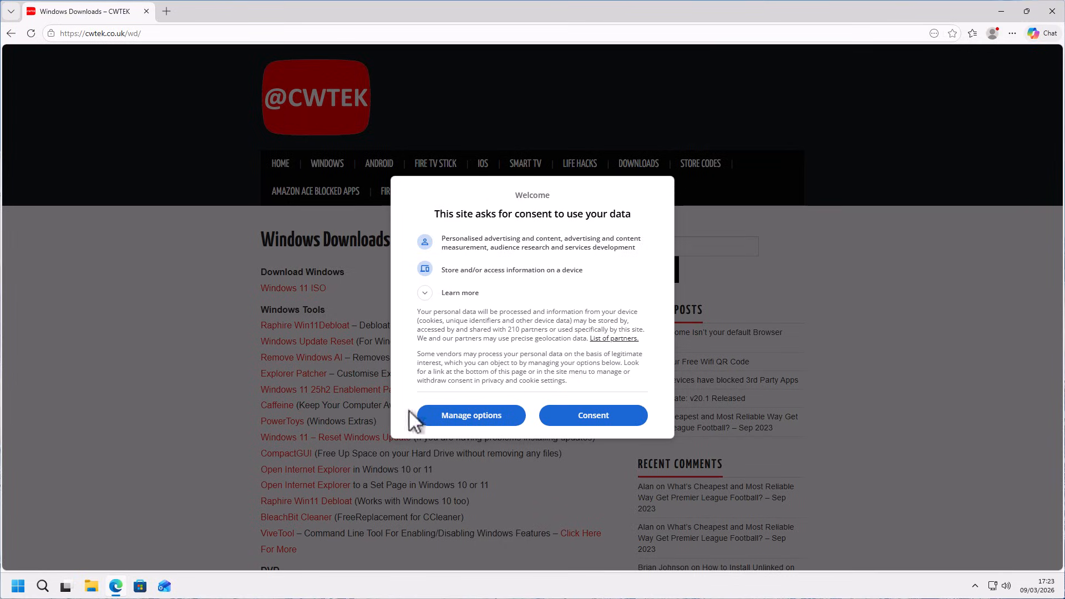
pyautogui.click(582, 417)
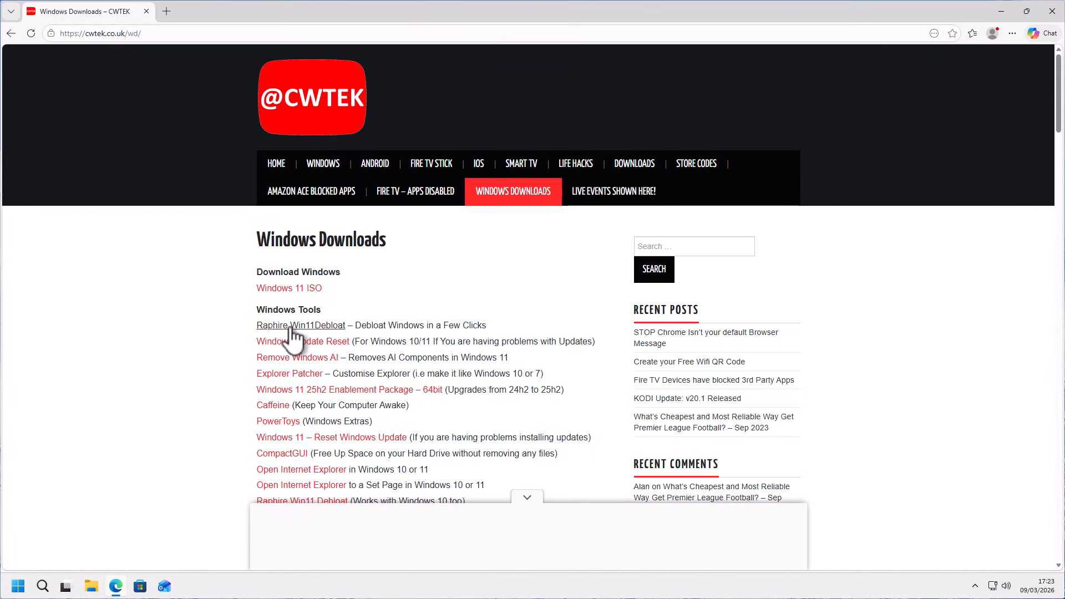
# Open the Raphire Win11Debloat download page and copy its PowerShell command.
pyautogui.click(294, 329)
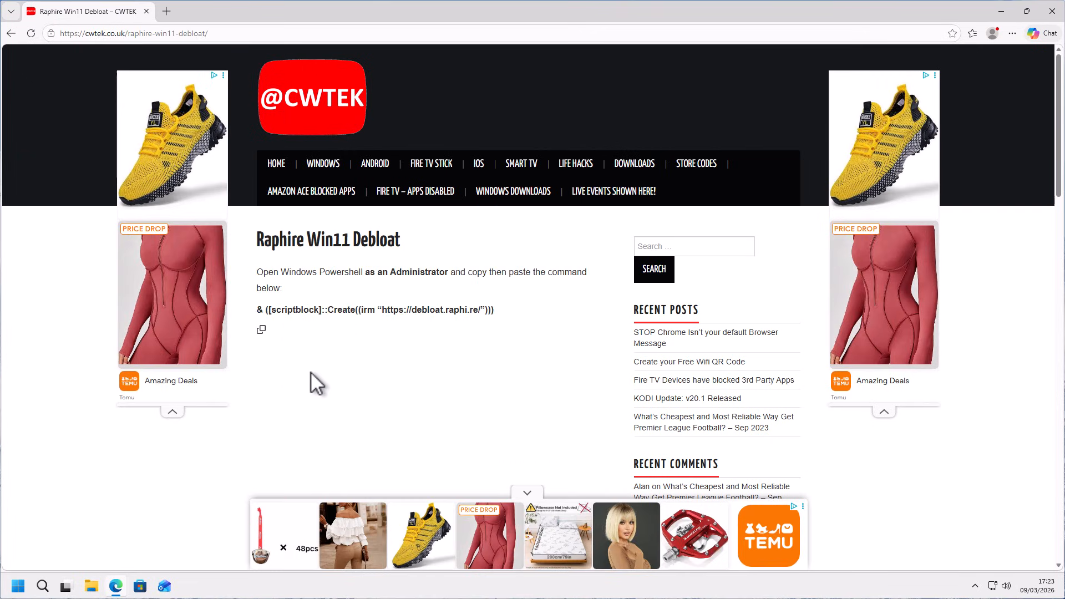
pyautogui.click(262, 329)
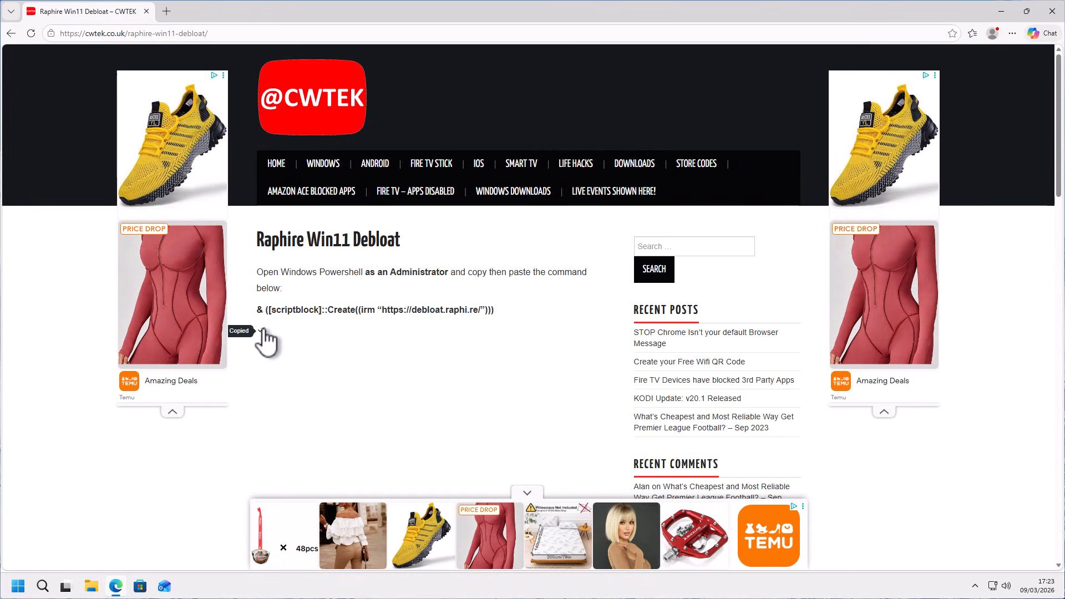
# Find Windows PowerShell, run it as Administrator and allow it to make changes to the device.
pyautogui.click(17, 587)
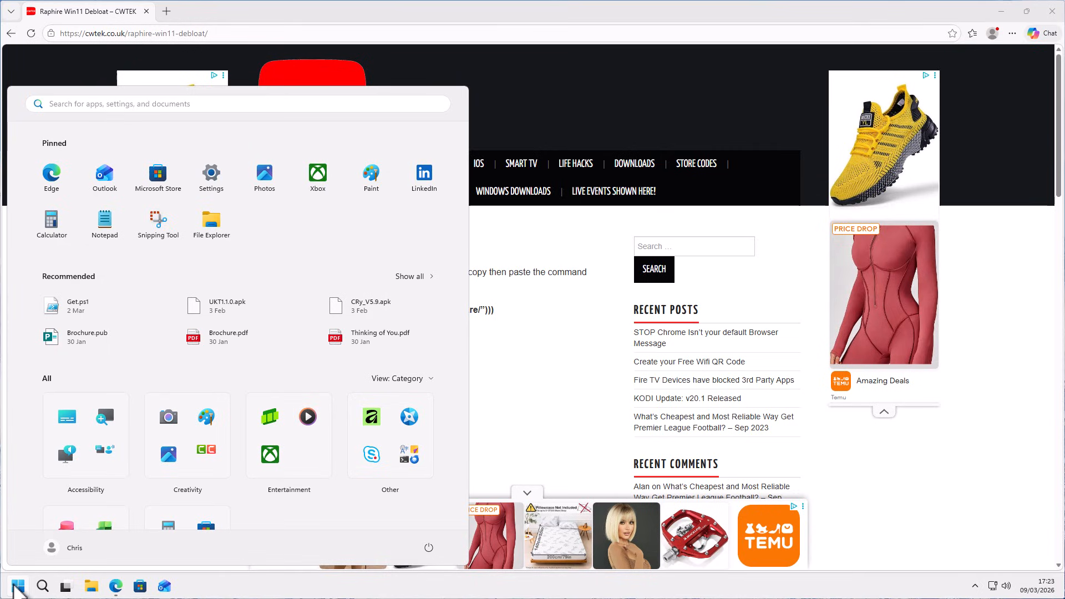
pyautogui.write('p')
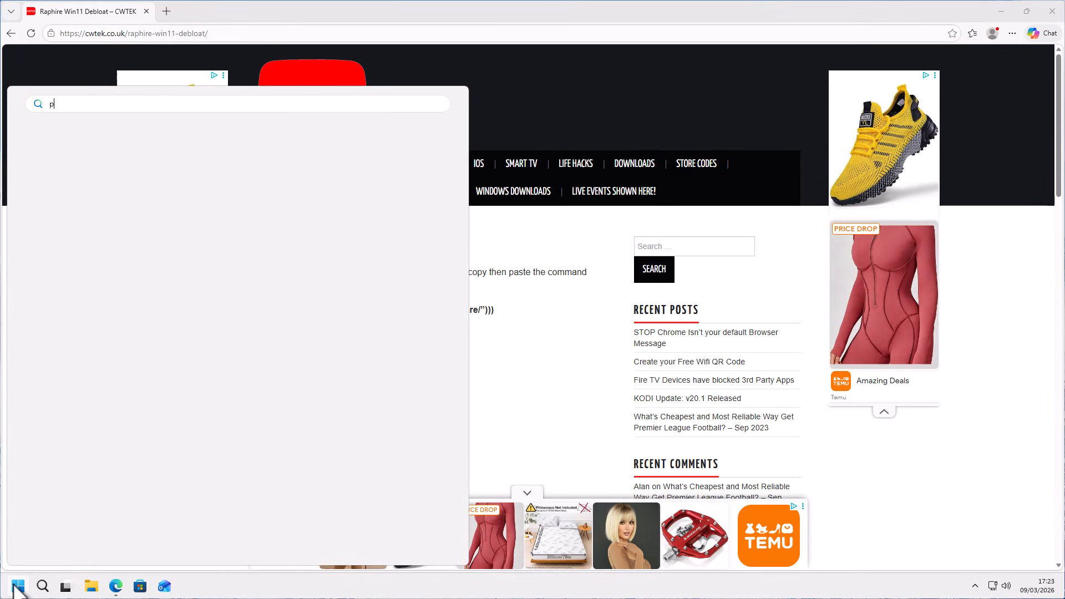
pyautogui.write('oweshell')
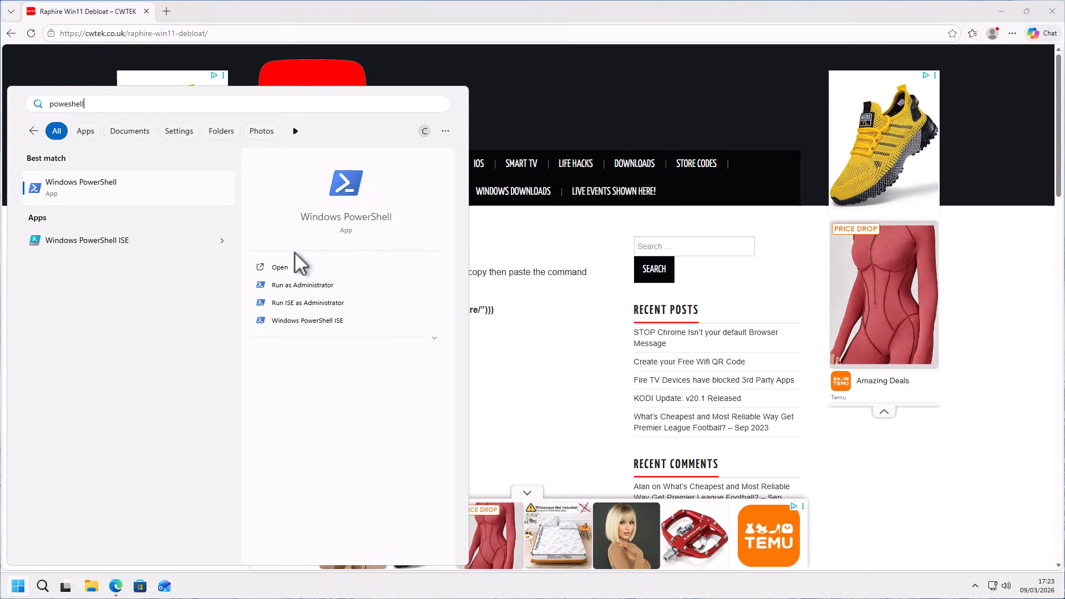
pyautogui.click(338, 284)
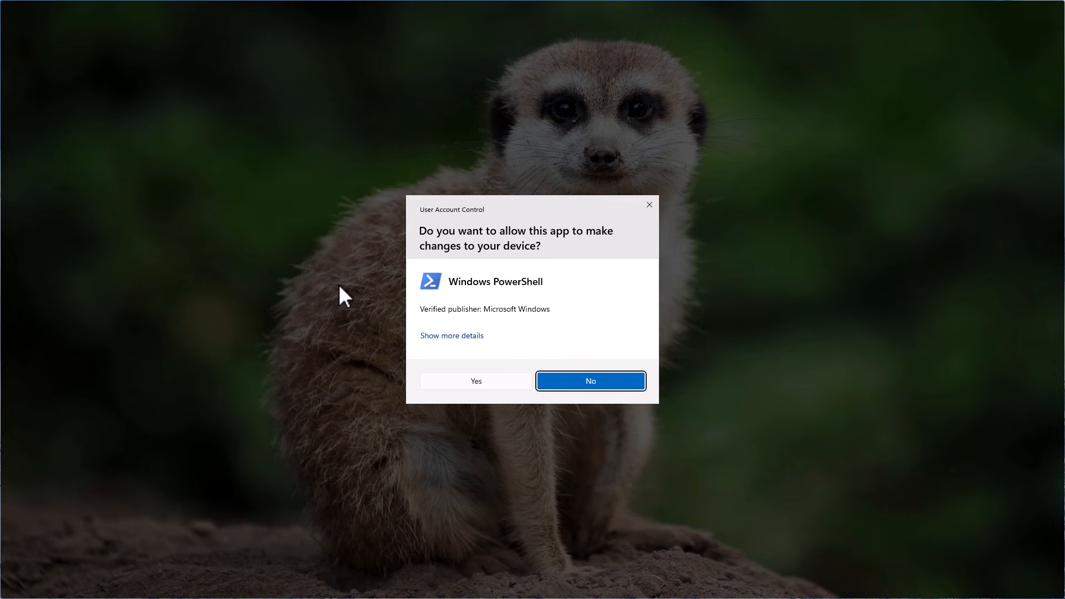
pyautogui.click(488, 381)
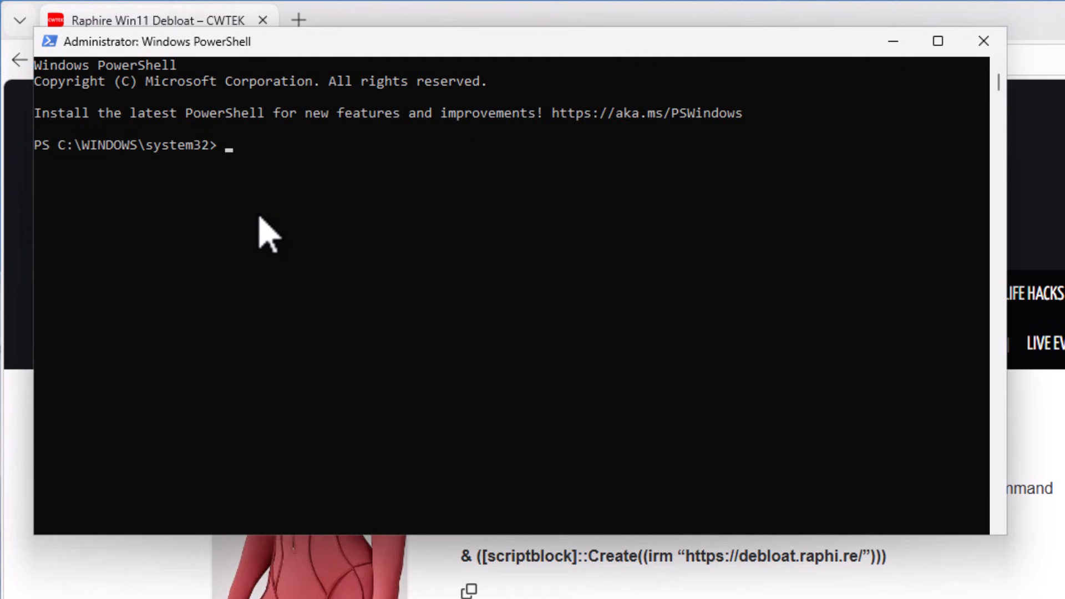
pyautogui.hotkey('ctrl', 'v')
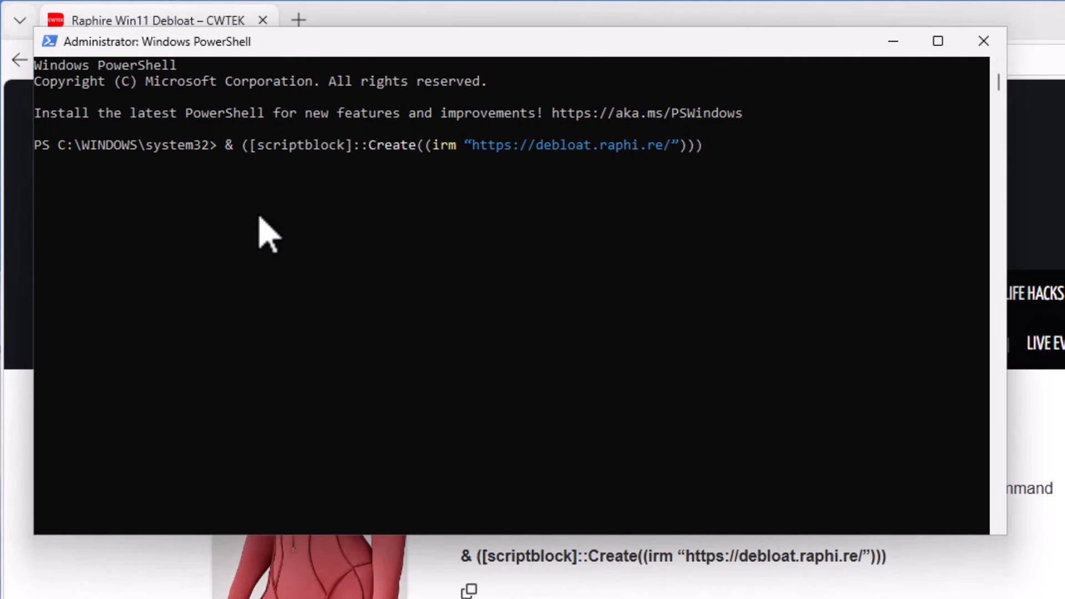
pyautogui.press('Return')
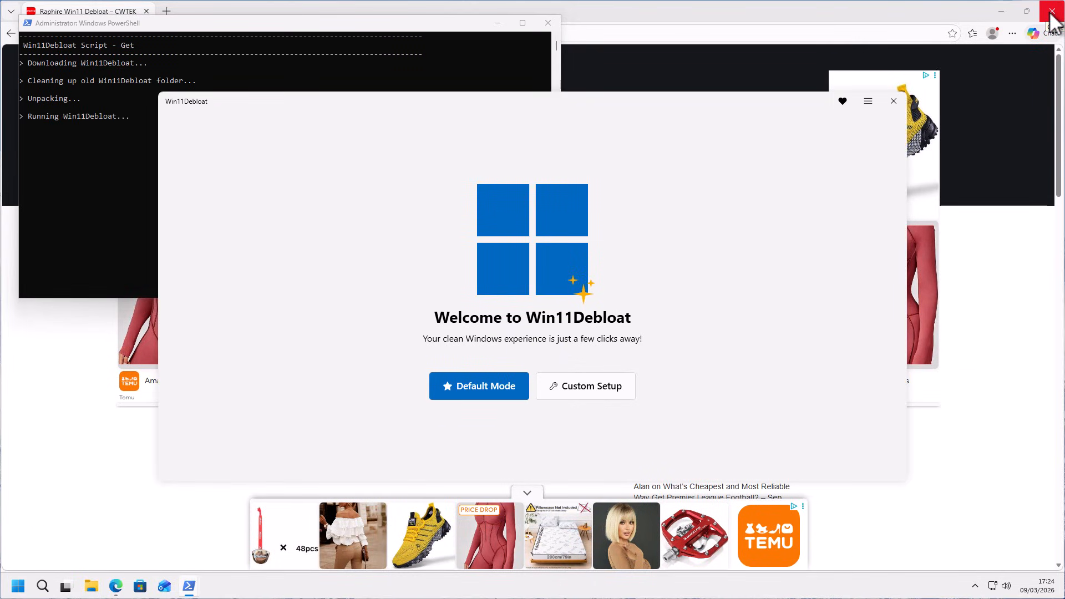
pyautogui.click(1051, 12)
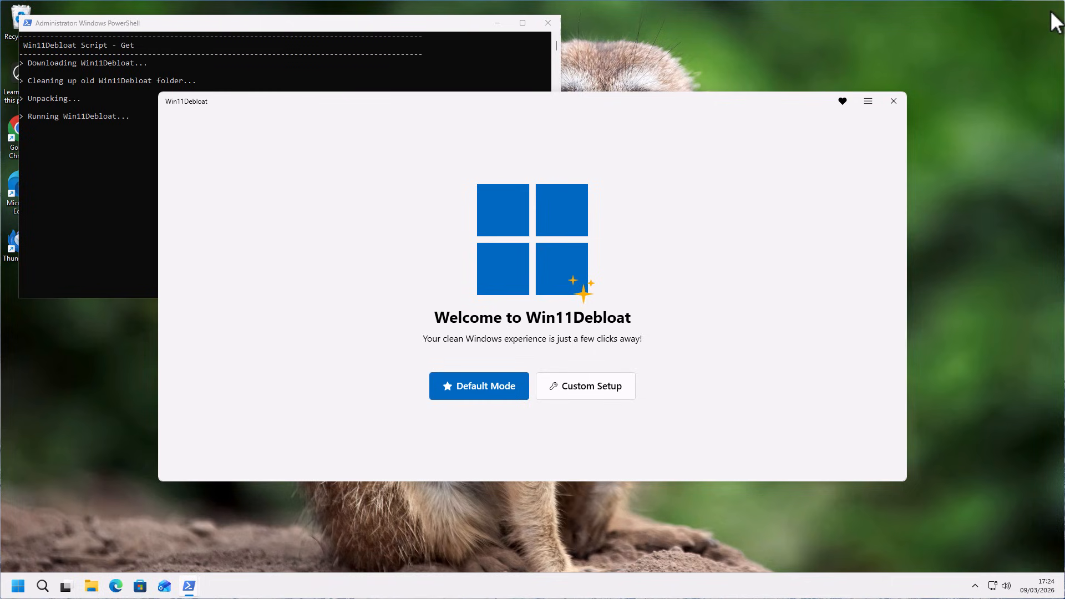